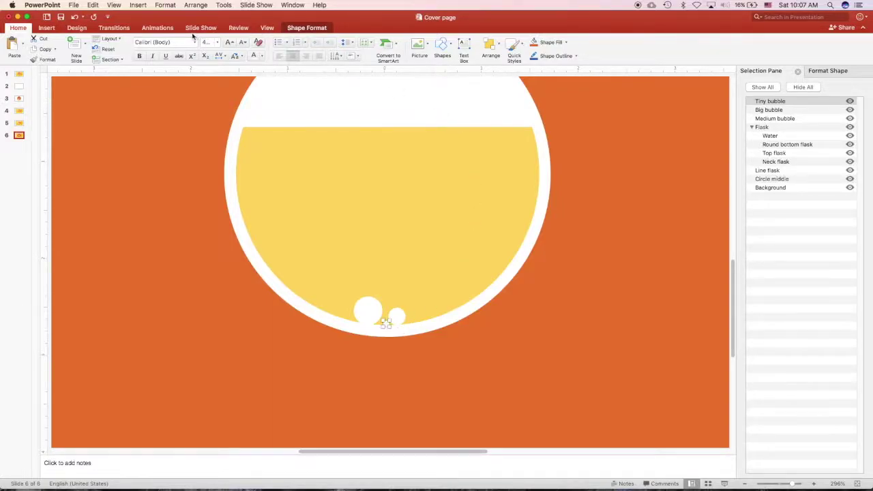
Step: Draw a wavy custom curve path for the tiny bubble, from the flask bottom to above the liquid
{"action": "left_click", "coordinate": [156, 30]}
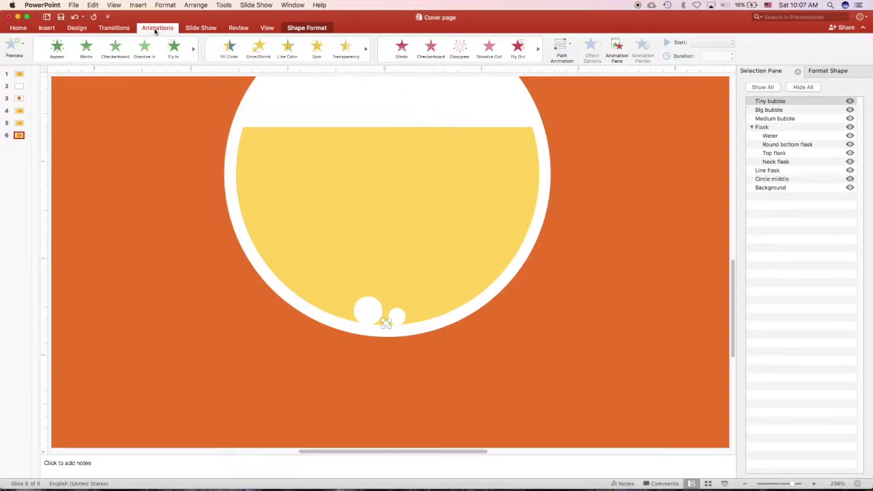
{"action": "left_click", "coordinate": [562, 48]}
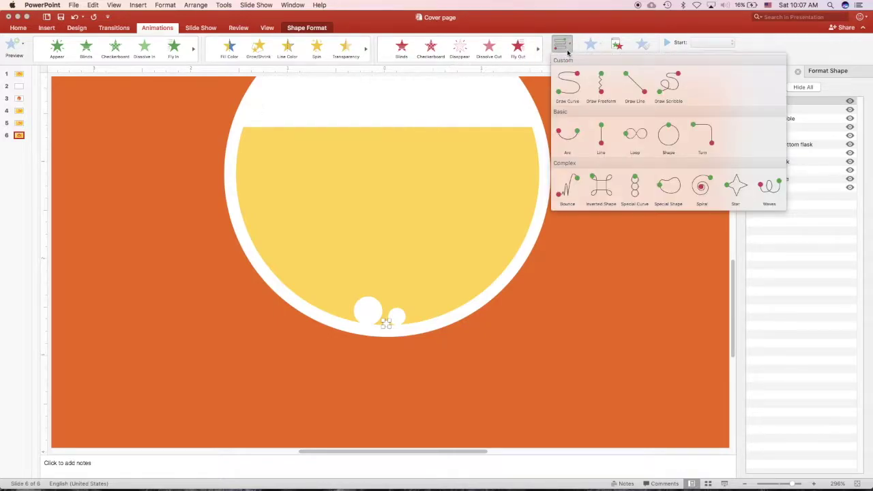
{"action": "left_click", "coordinate": [570, 86]}
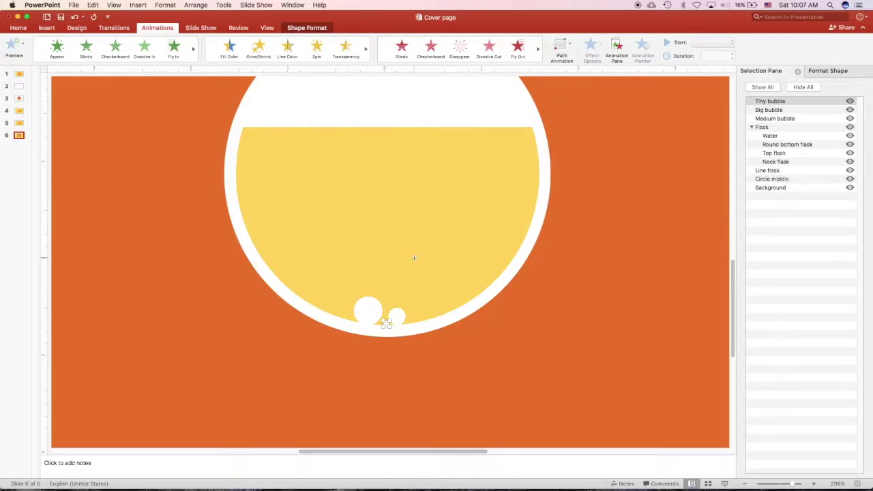
{"action": "left_click", "coordinate": [386, 323]}
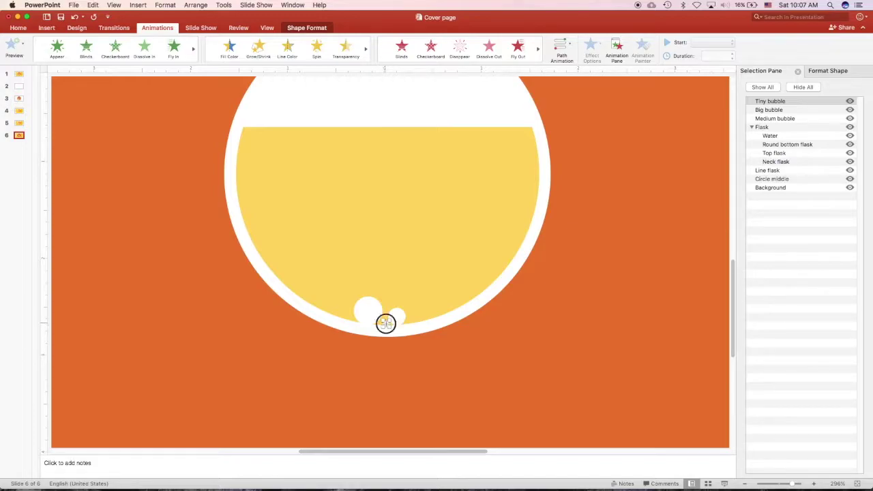
{"action": "left_click", "coordinate": [406, 280]}
{"action": "left_click", "coordinate": [379, 236]}
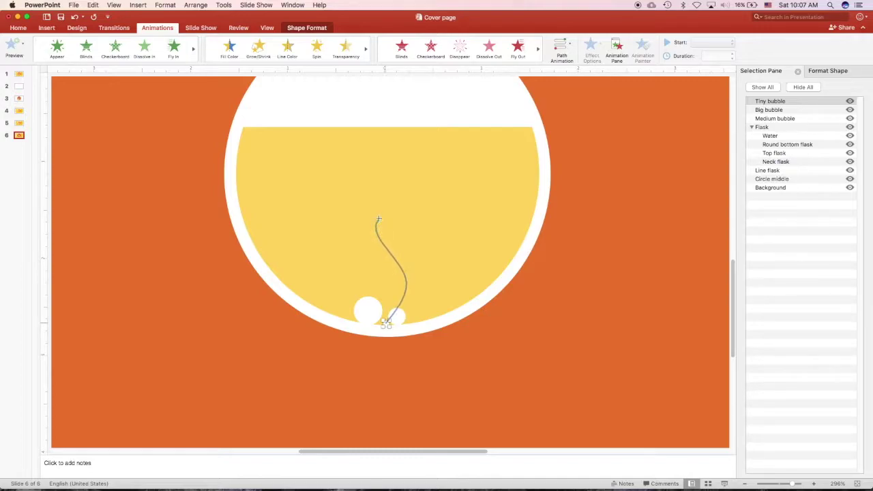
{"action": "left_click", "coordinate": [393, 184]}
{"action": "left_click", "coordinate": [375, 145]}
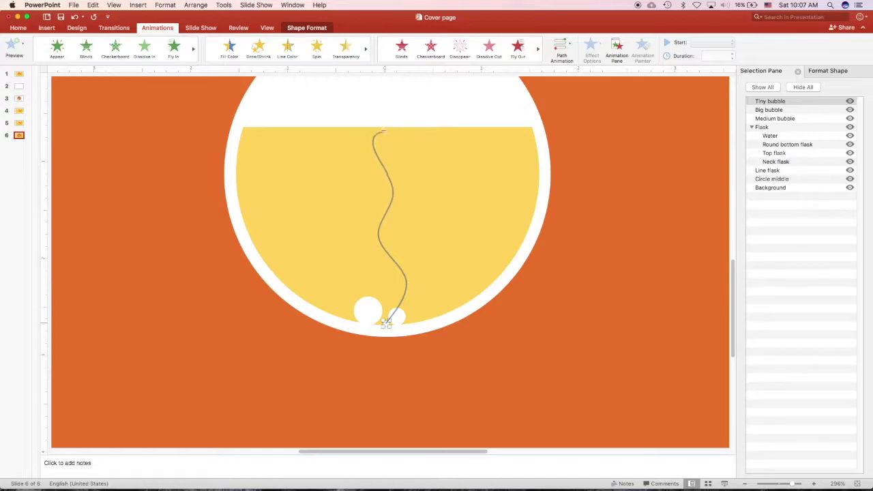
{"action": "left_click", "coordinate": [395, 105]}
{"action": "double_click", "coordinate": [396, 108]}
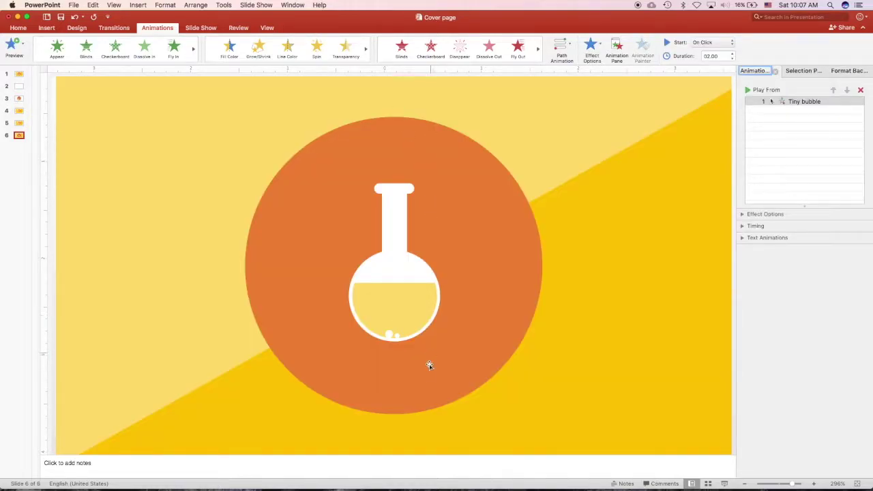
{"action": "left_click", "coordinate": [403, 339]}
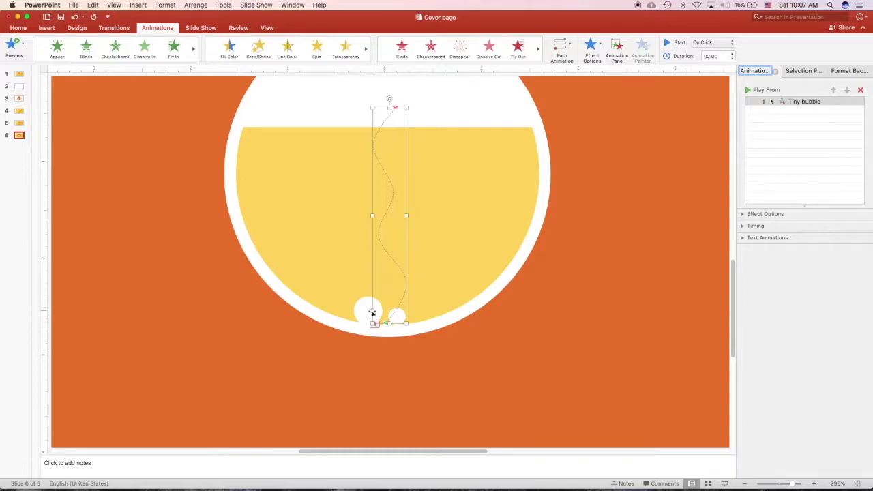
Step: Select the Medium bubble and draw its own wavy curve path up through the yellow liquid
{"action": "left_click", "coordinate": [803, 70]}
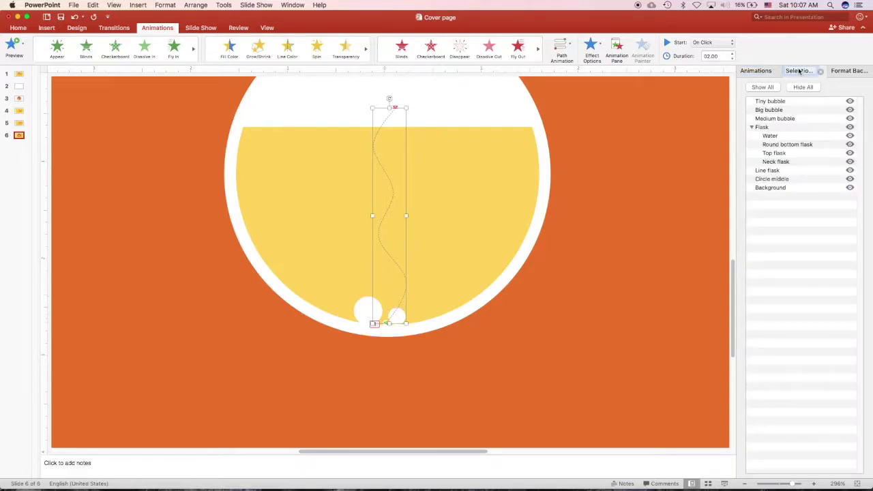
{"action": "left_click", "coordinate": [771, 119]}
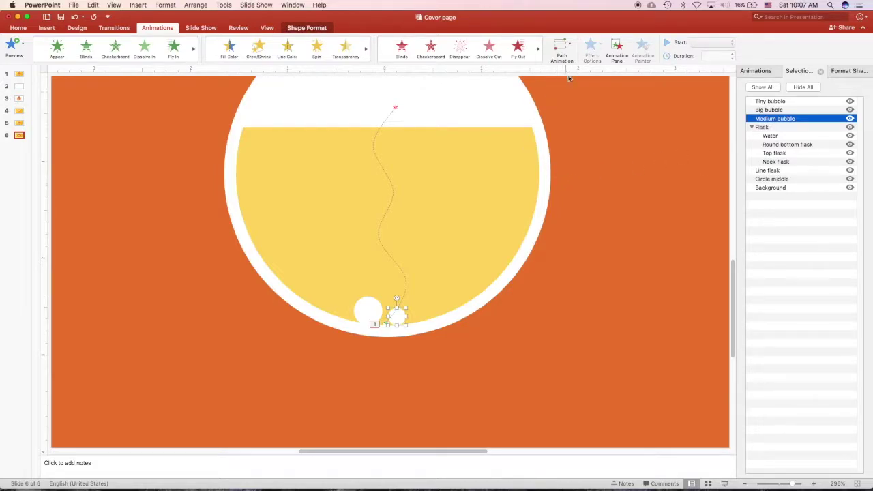
{"action": "left_click", "coordinate": [562, 49]}
{"action": "left_click", "coordinate": [567, 85]}
{"action": "left_click", "coordinate": [398, 317]}
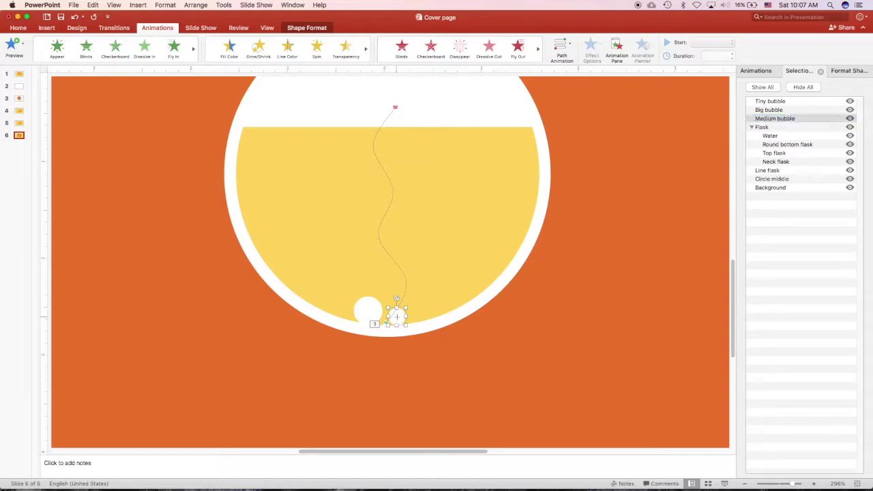
{"action": "left_click", "coordinate": [383, 285]}
{"action": "left_click", "coordinate": [406, 230]}
{"action": "left_click", "coordinate": [379, 188]}
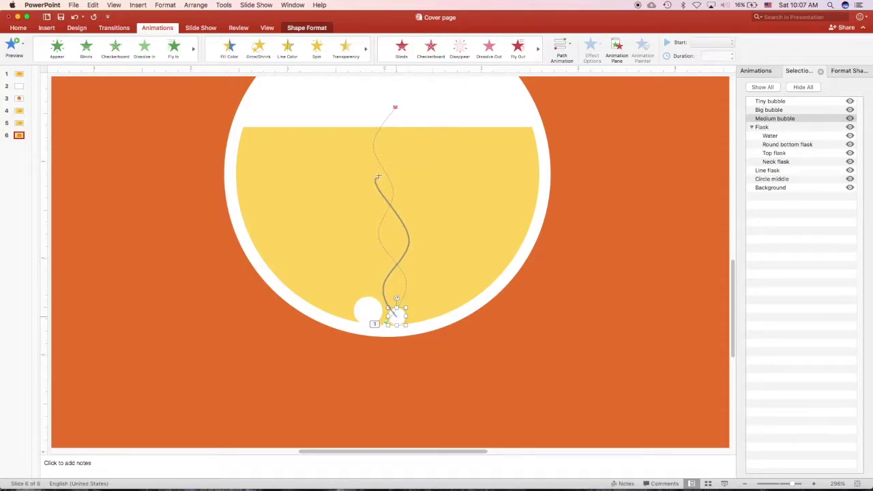
{"action": "left_click", "coordinate": [403, 147]}
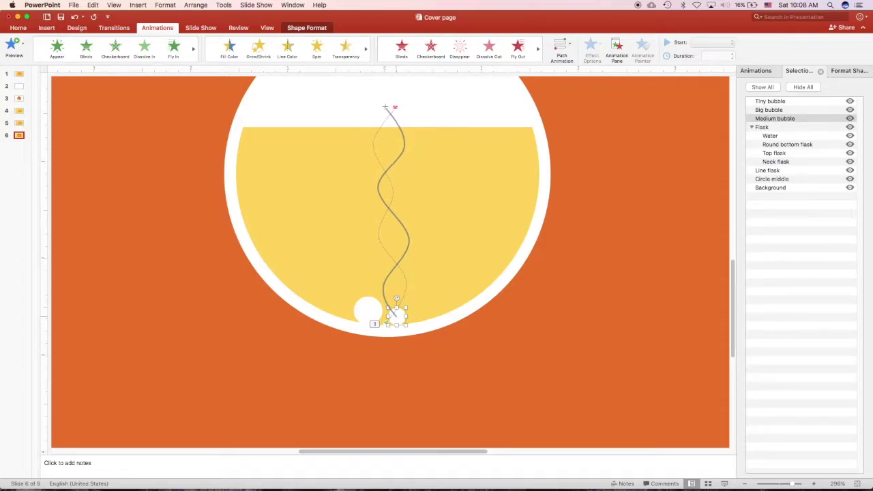
{"action": "double_click", "coordinate": [385, 105]}
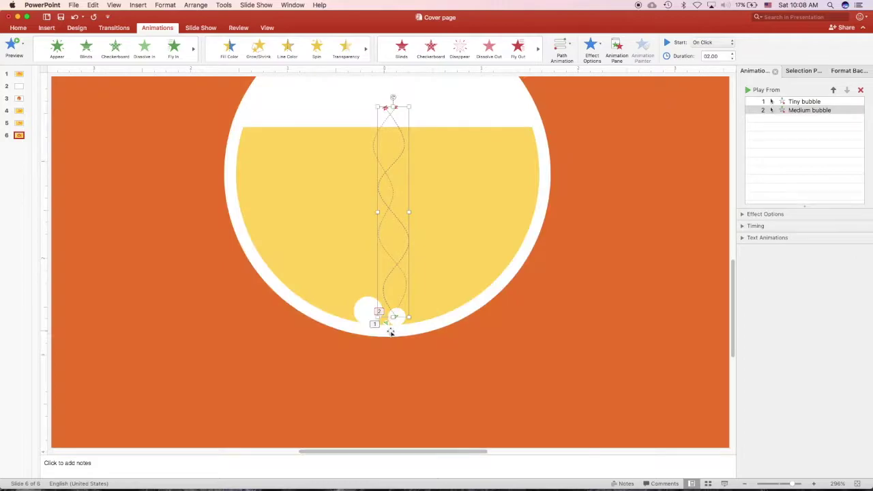
{"action": "left_click", "coordinate": [797, 71]}
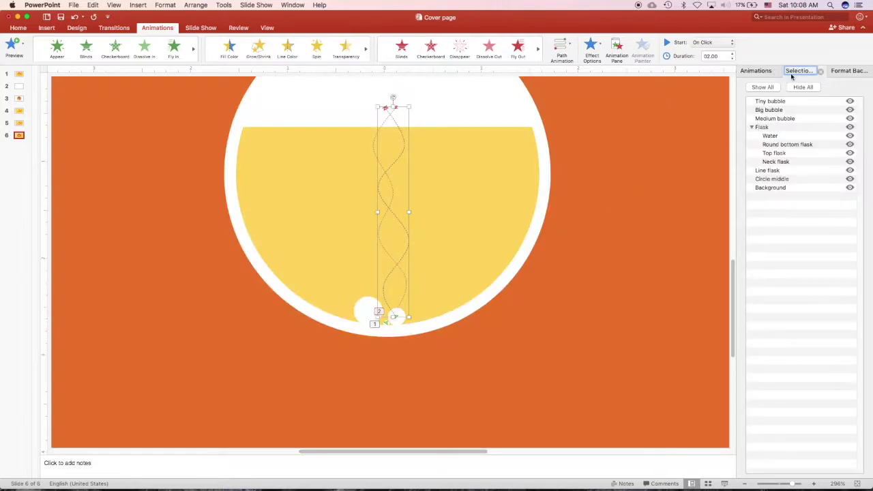
Step: Select the Big bubble and draw a wavy curve path with two bends rising to the top
{"action": "left_click", "coordinate": [778, 109]}
{"action": "left_click", "coordinate": [569, 51]}
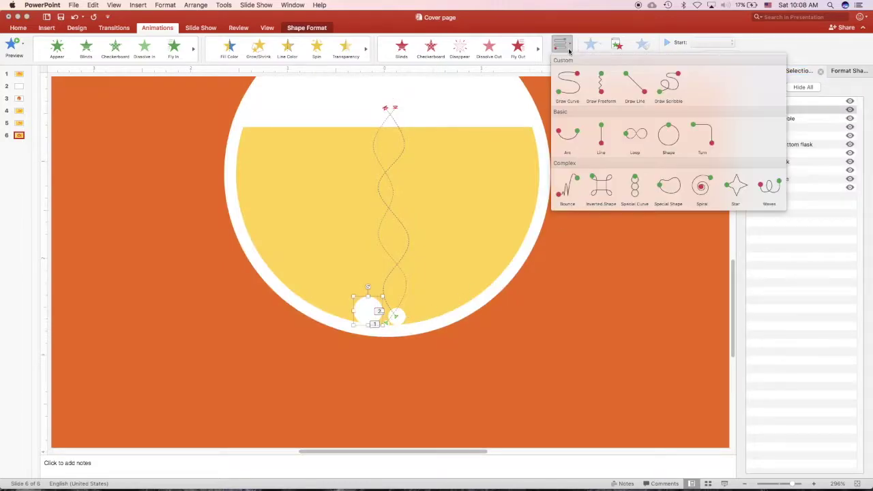
{"action": "left_click", "coordinate": [566, 86]}
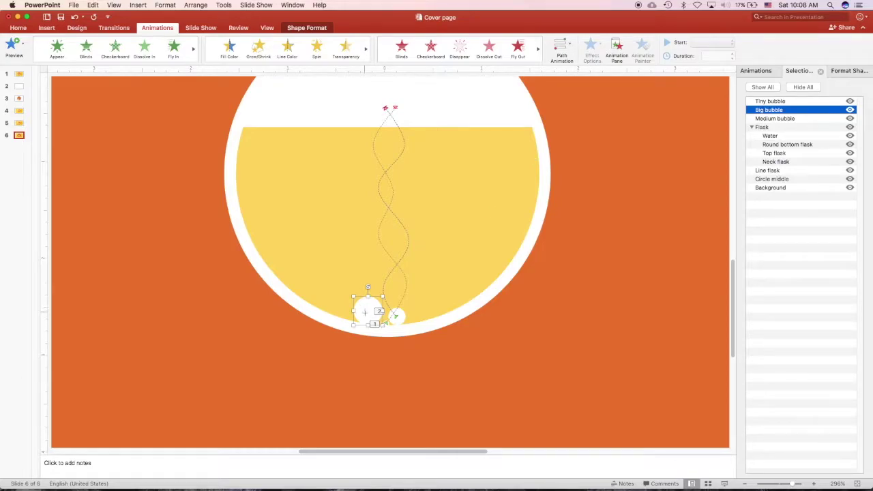
{"action": "left_click", "coordinate": [367, 311]}
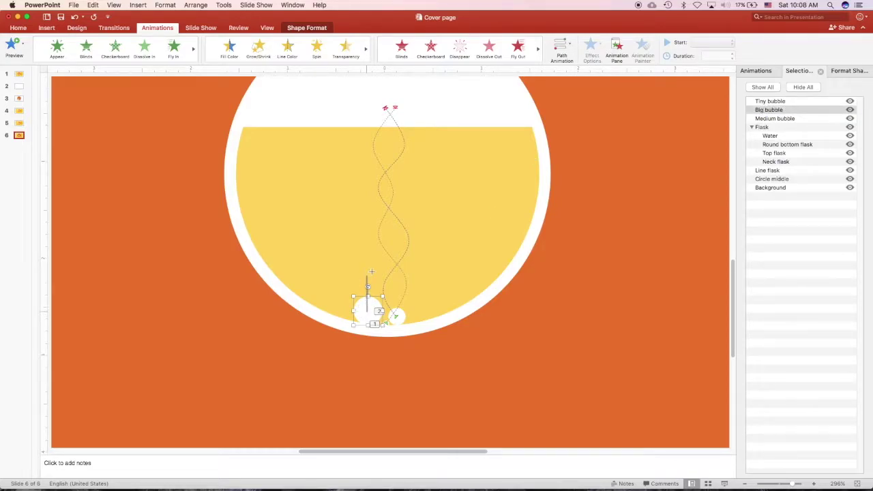
{"action": "left_click", "coordinate": [401, 236]}
{"action": "left_click", "coordinate": [367, 172]}
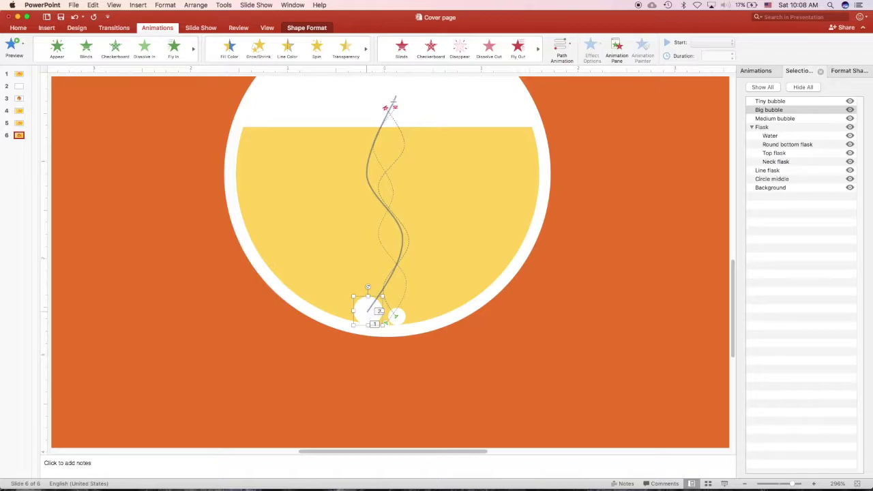
{"action": "double_click", "coordinate": [393, 101]}
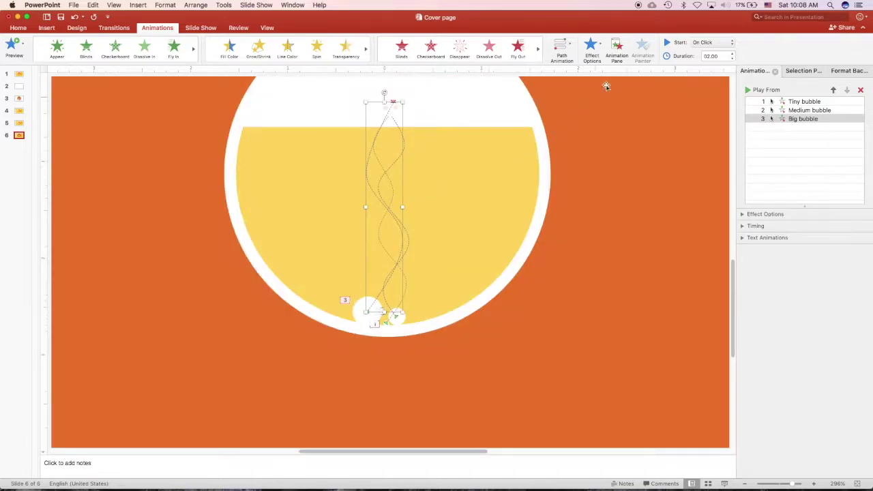
{"action": "left_click", "coordinate": [614, 45]}
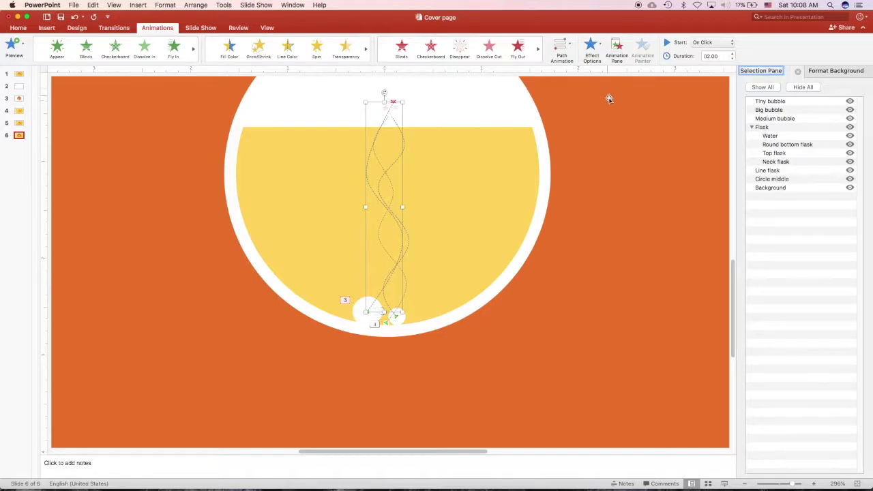
Step: Keep the Tiny bubble animation starting On Click
{"action": "left_click", "coordinate": [616, 48]}
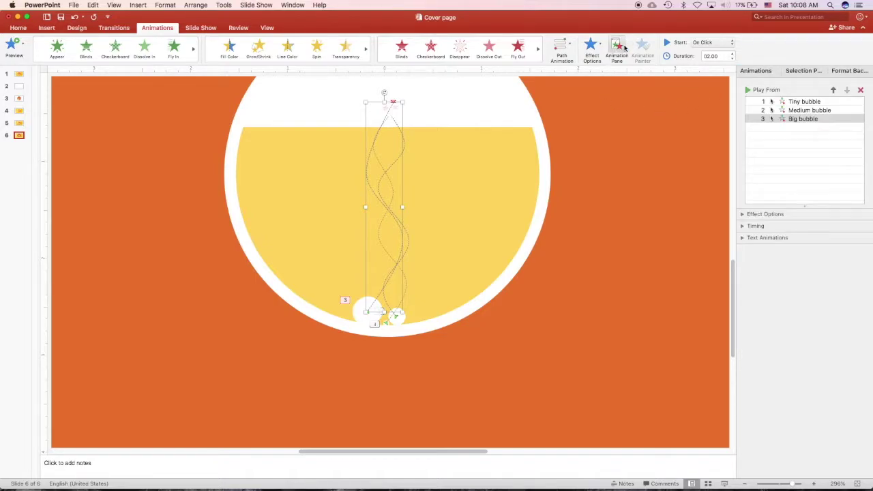
{"action": "left_click", "coordinate": [819, 102]}
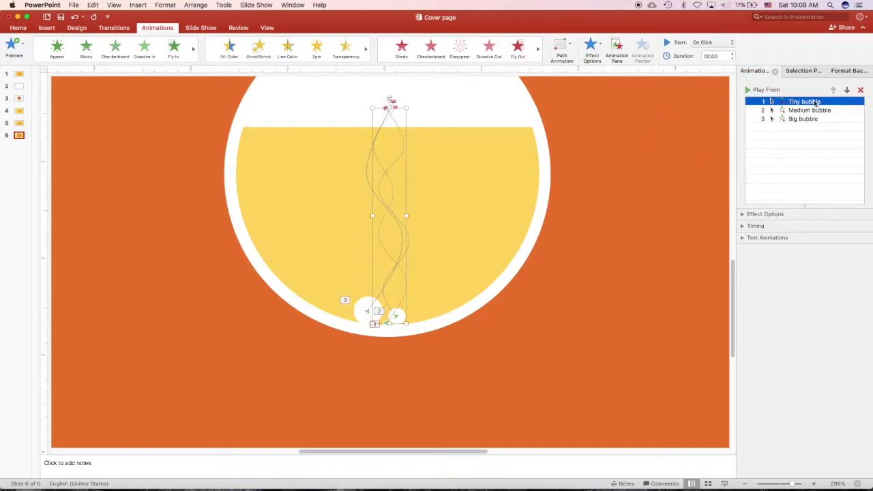
{"action": "left_click", "coordinate": [715, 43]}
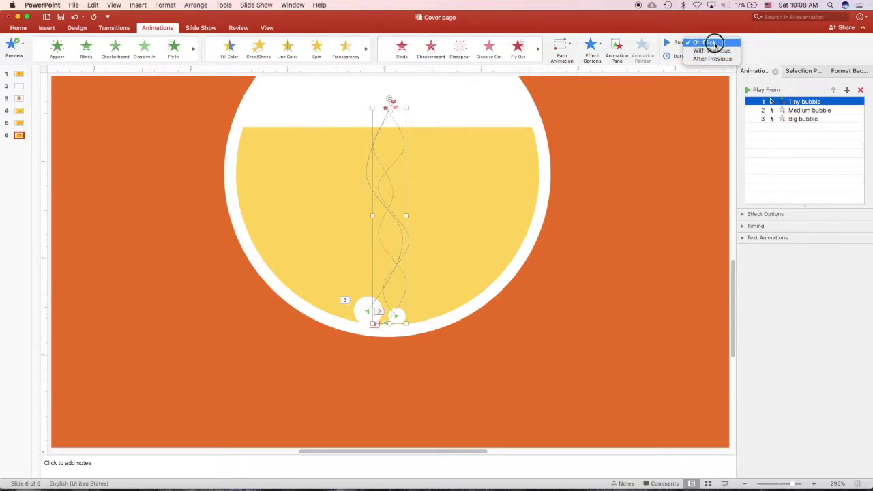
{"action": "left_click", "coordinate": [710, 42]}
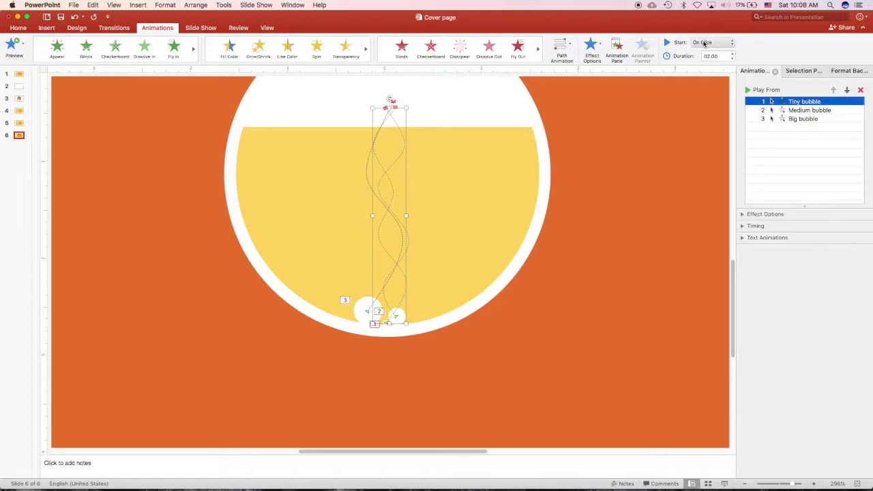
{"action": "left_click", "coordinate": [705, 43]}
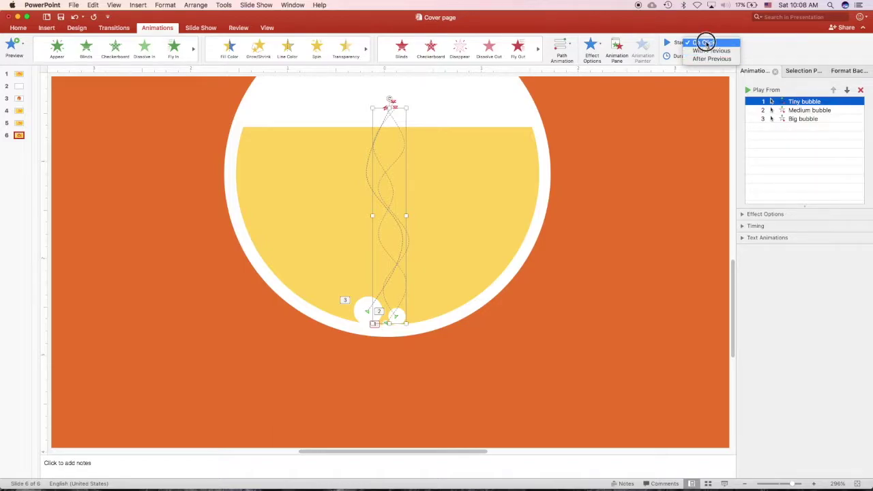
{"action": "left_click", "coordinate": [706, 43]}
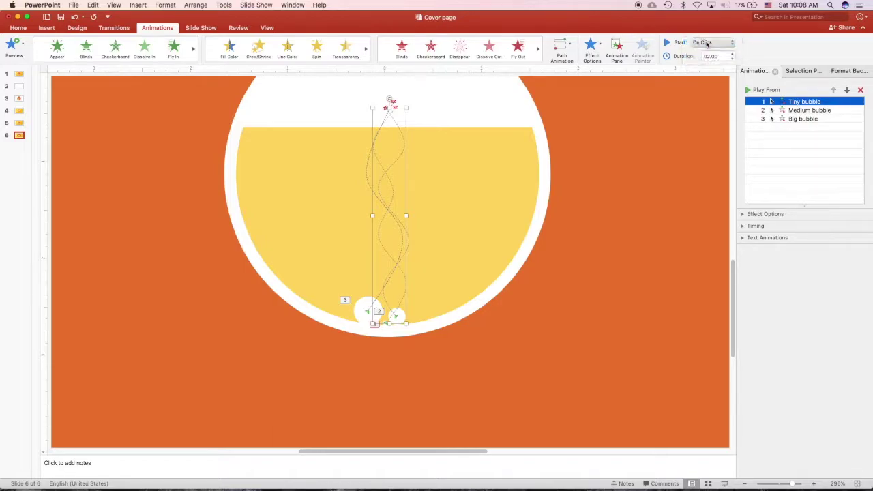
Step: Set the Medium and Big bubble animations to start With Previous
{"action": "left_click", "coordinate": [803, 112]}
{"action": "left_click", "coordinate": [723, 43]}
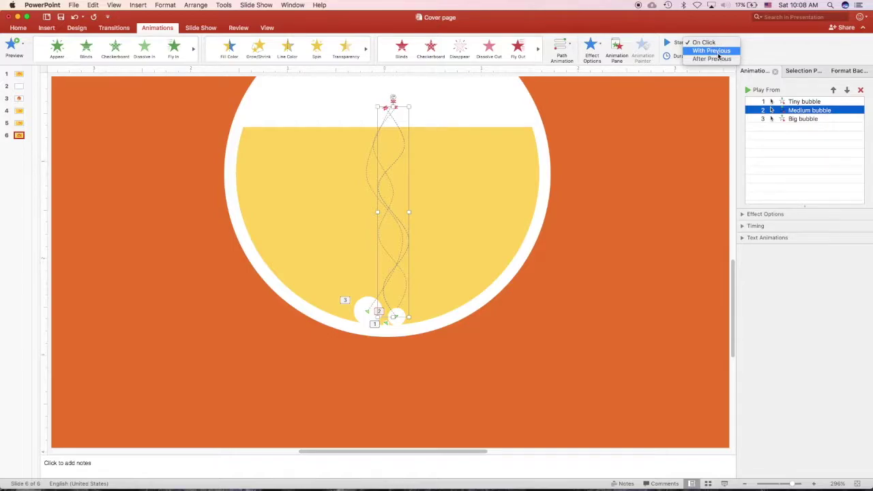
{"action": "left_click", "coordinate": [718, 52]}
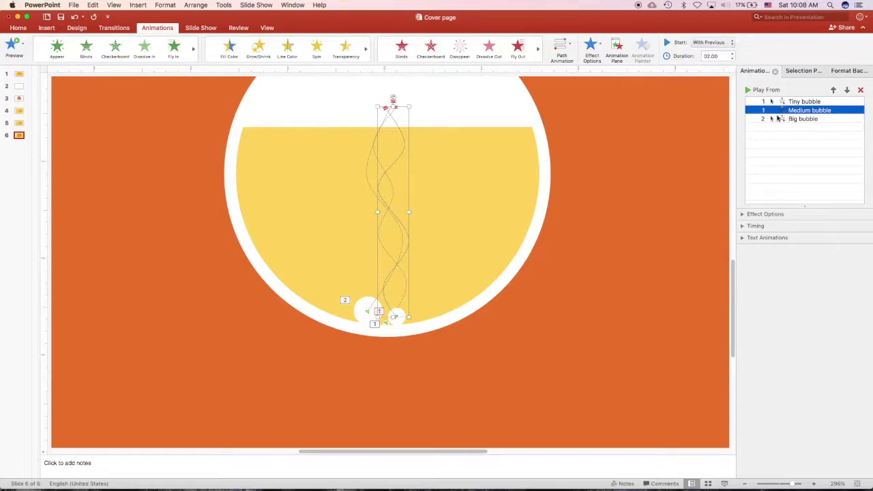
{"action": "left_click", "coordinate": [796, 120]}
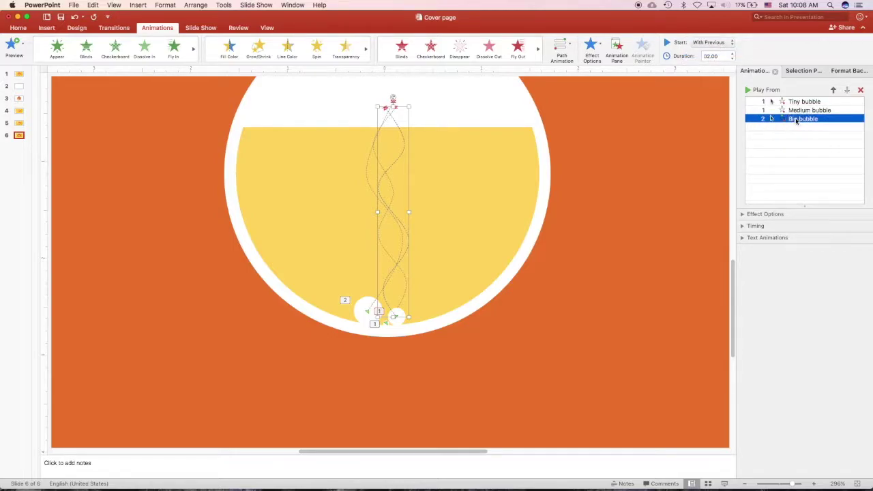
{"action": "left_click", "coordinate": [724, 43]}
{"action": "left_click", "coordinate": [722, 52]}
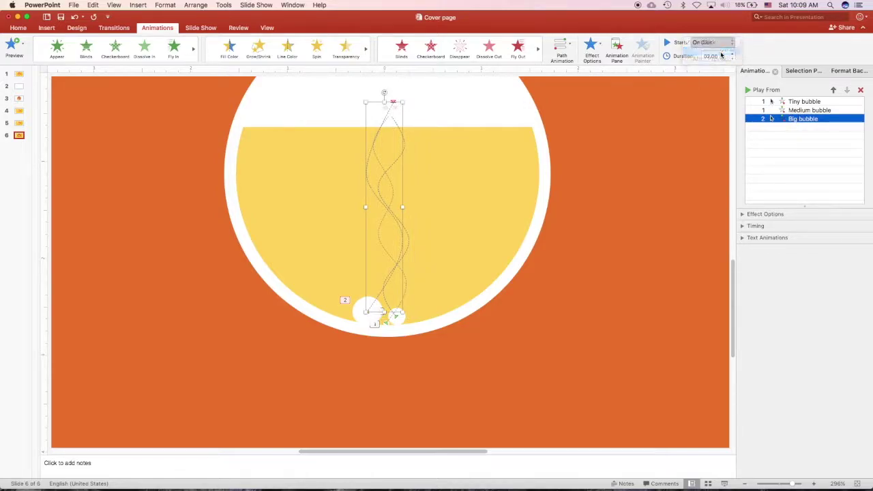
{"action": "left_click", "coordinate": [750, 227]}
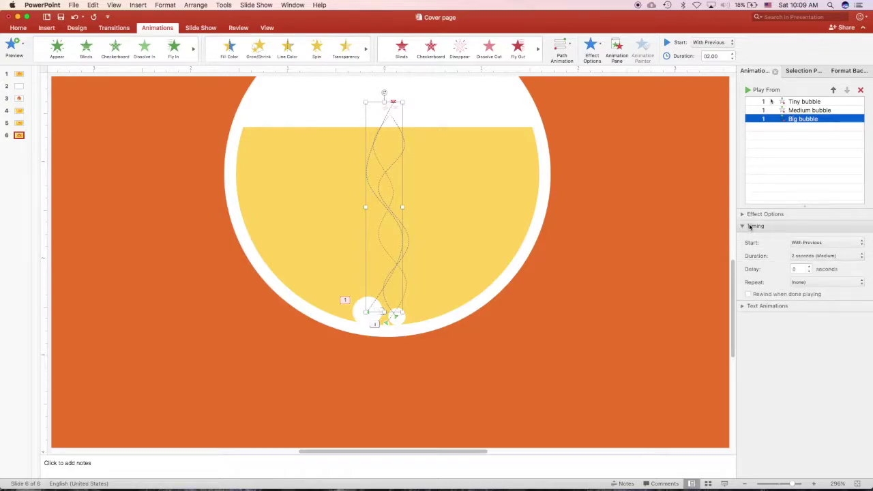
Step: Give the Medium bubble a 0.5 s delay and the Big bubble a 1 s delay
{"action": "left_click", "coordinate": [810, 267]}
{"action": "left_click", "coordinate": [810, 268]}
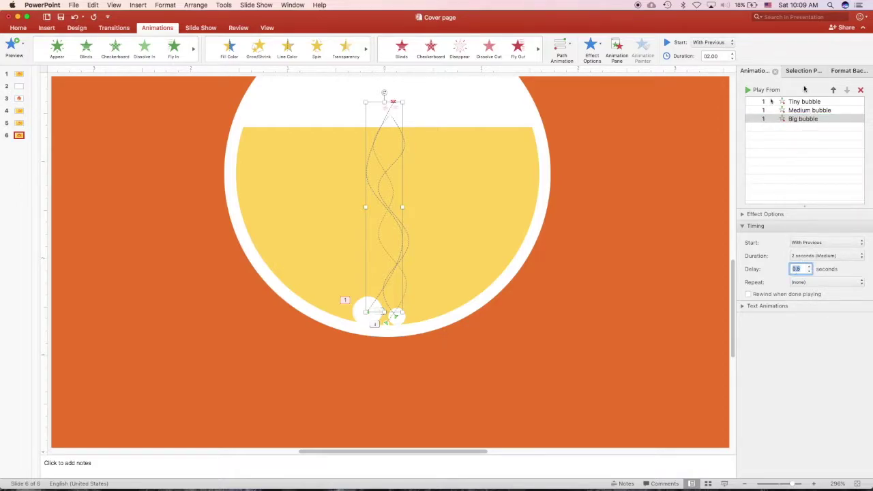
{"action": "left_click", "coordinate": [804, 110]}
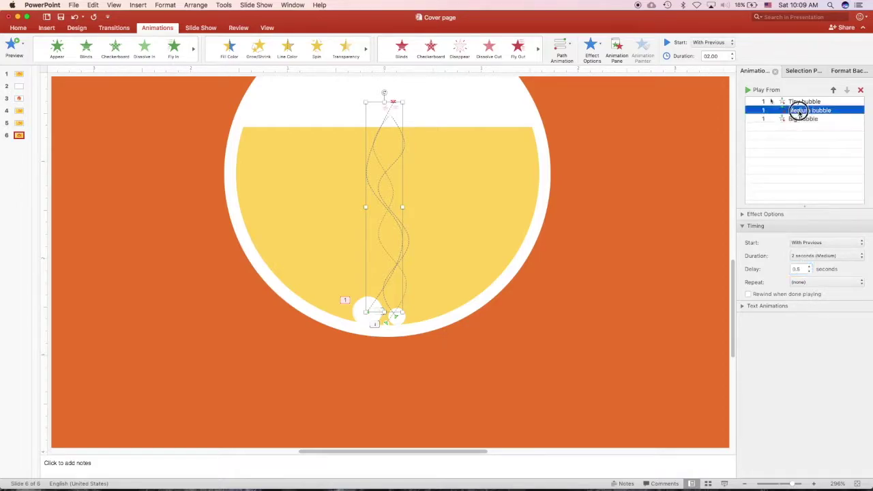
{"action": "left_click", "coordinate": [810, 267]}
{"action": "left_click", "coordinate": [810, 267]}
{"action": "left_click", "coordinate": [803, 119]}
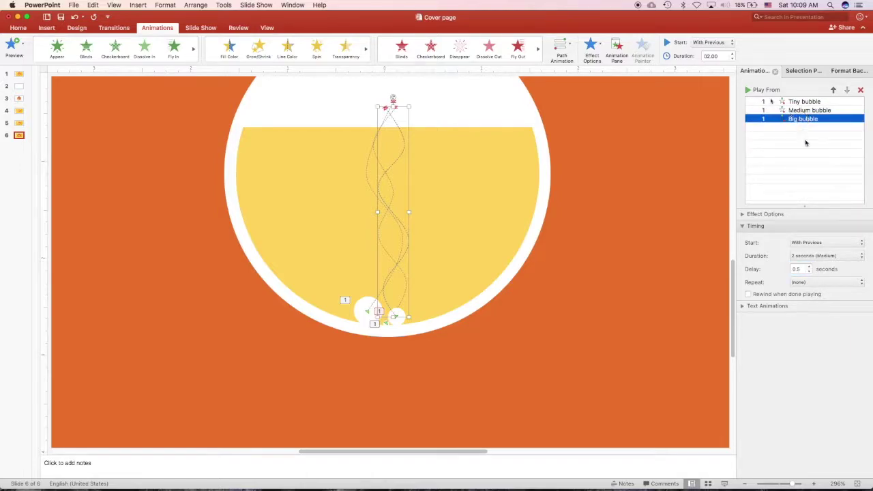
{"action": "left_click", "coordinate": [809, 268]}
{"action": "left_click", "coordinate": [809, 267]}
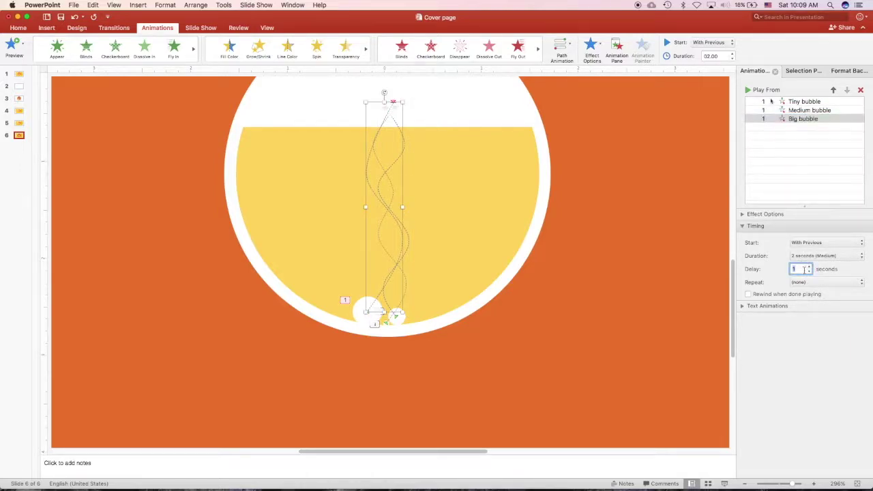
Step: Set Repeat to Until End of Slide for the Big, Medium and Tiny bubbles
{"action": "left_click", "coordinate": [799, 282]}
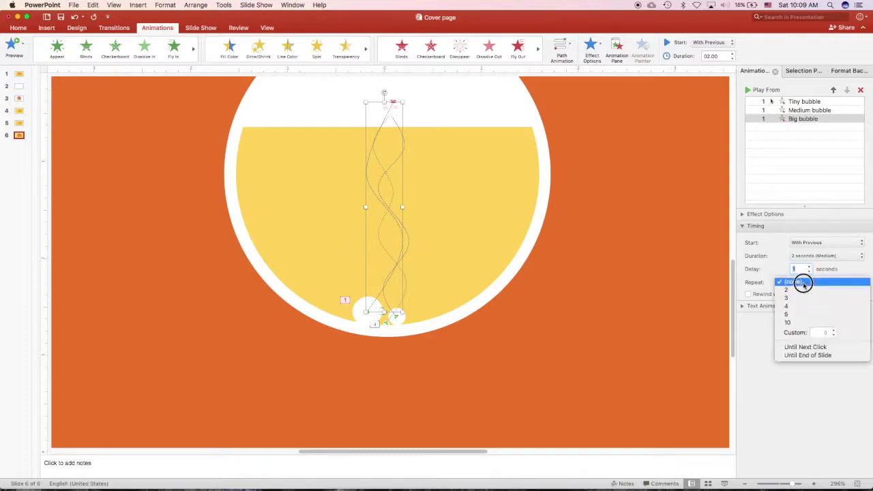
{"action": "left_click", "coordinate": [830, 356]}
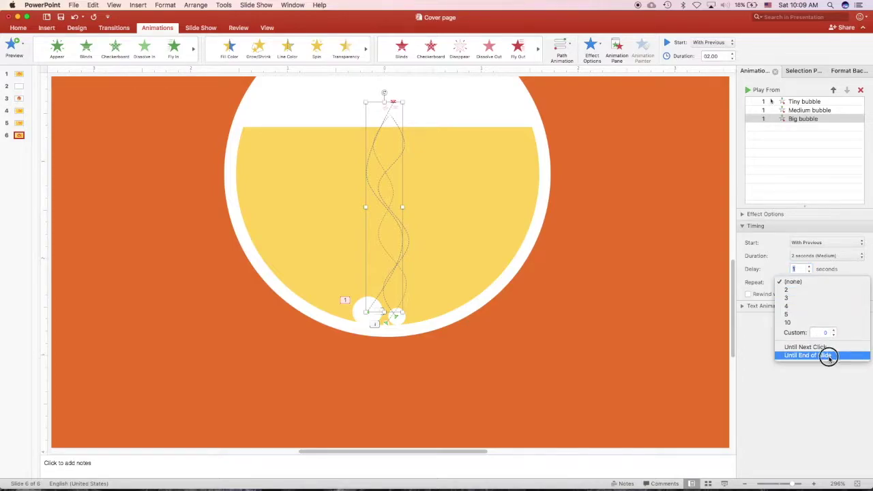
{"action": "left_click", "coordinate": [818, 111]}
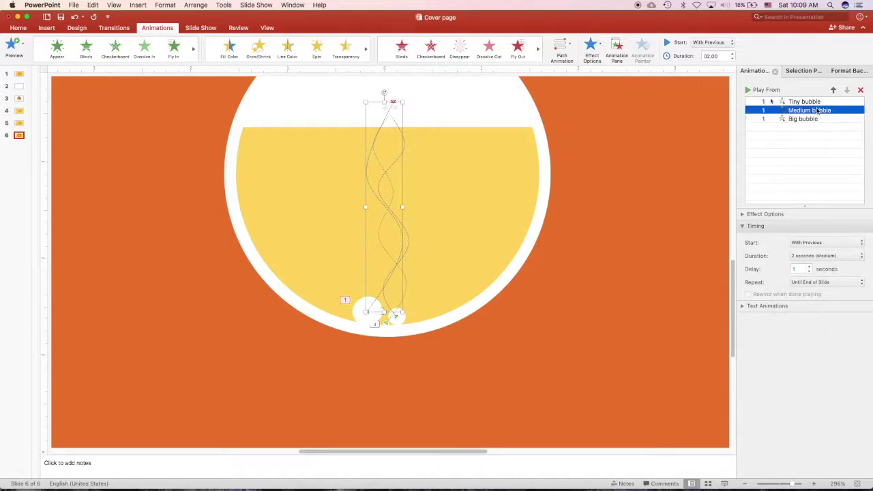
{"action": "left_click", "coordinate": [827, 281]}
{"action": "left_click", "coordinate": [832, 356]}
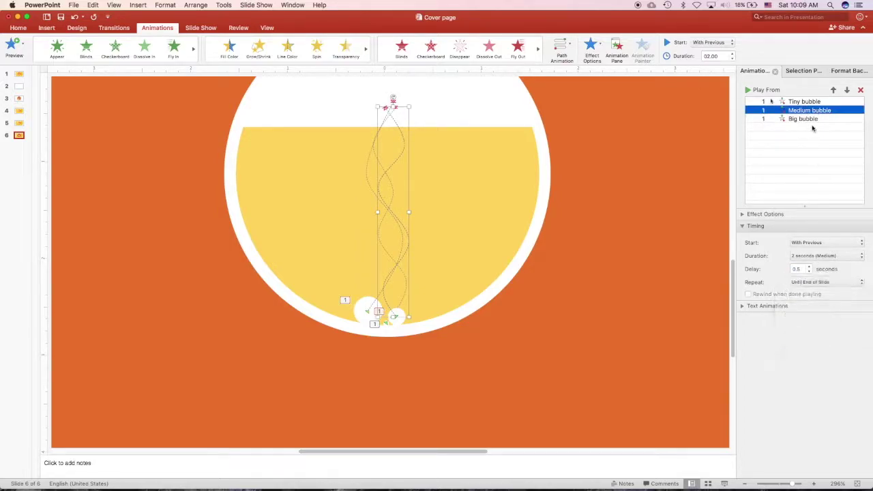
{"action": "left_click", "coordinate": [807, 102]}
{"action": "left_click", "coordinate": [819, 282]}
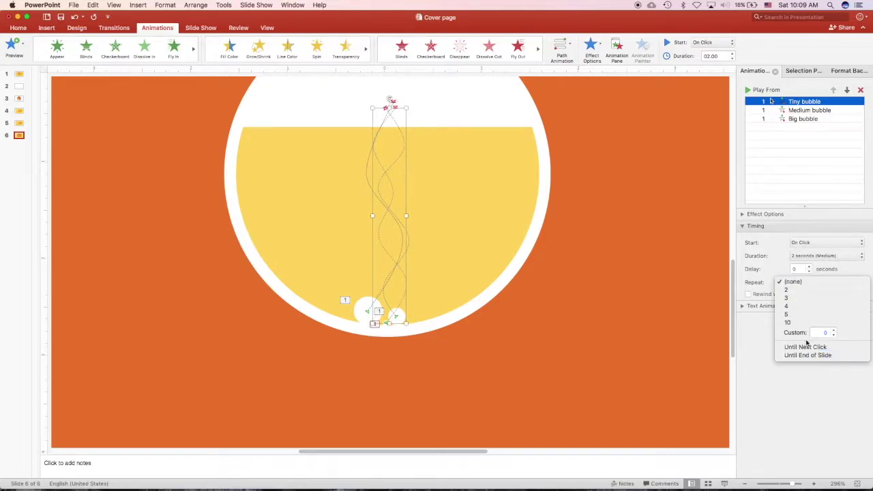
{"action": "left_click", "coordinate": [826, 355]}
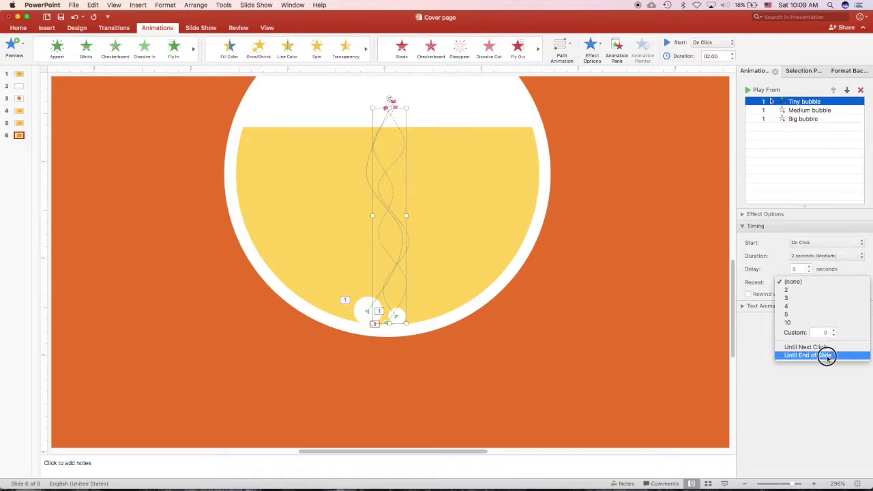
Step: Preview all the bubble animations, then slow the Tiny bubble's duration to 3 seconds
{"action": "left_click", "coordinate": [770, 148]}
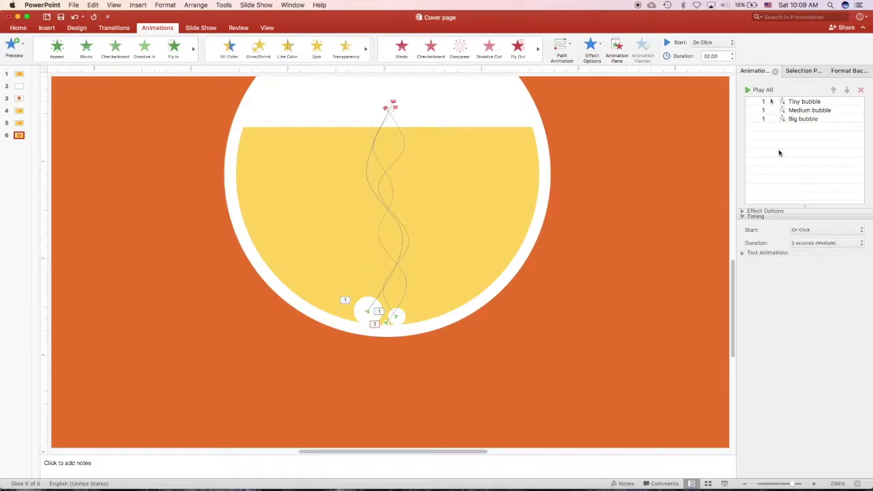
{"action": "left_click", "coordinate": [751, 92]}
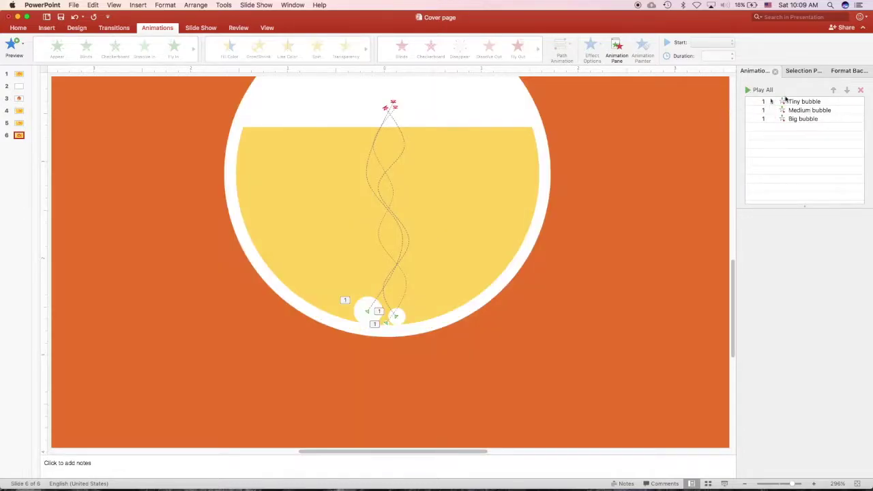
{"action": "left_click", "coordinate": [804, 101]}
{"action": "left_click", "coordinate": [820, 257]}
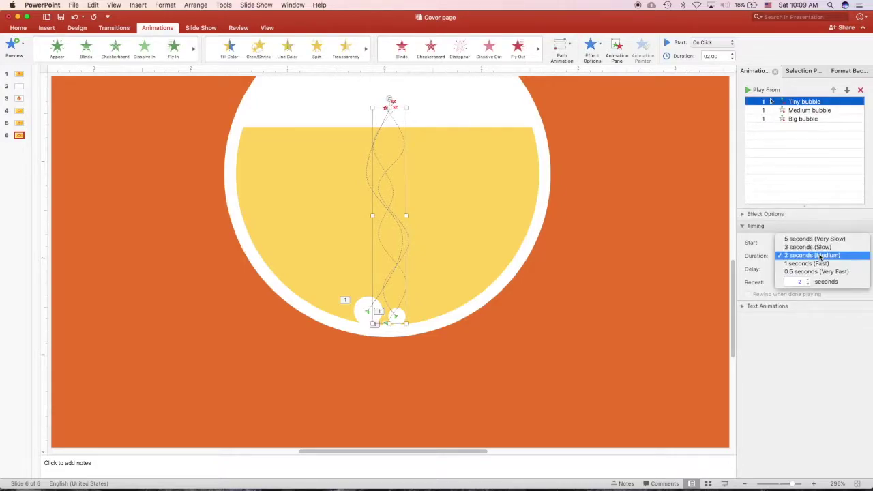
{"action": "left_click", "coordinate": [821, 263]}
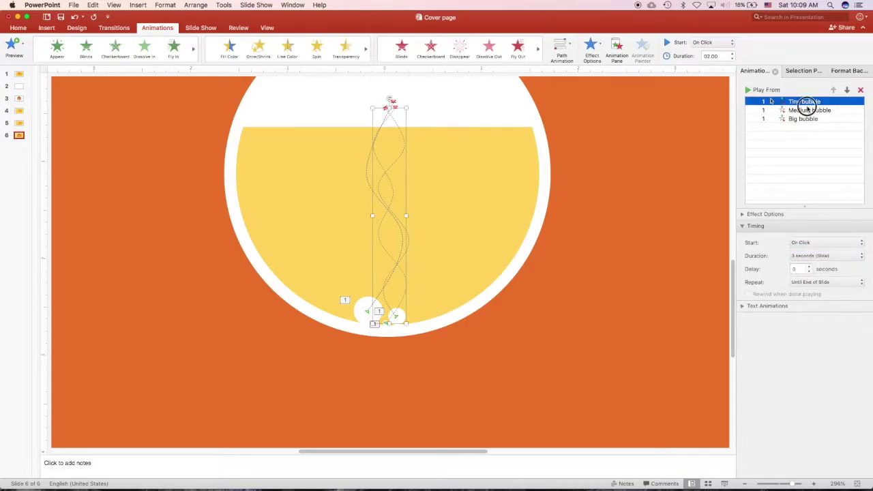
Step: Set the Medium and Big bubble durations to 3 seconds (Slow)
{"action": "left_click", "coordinate": [805, 110]}
{"action": "left_click", "coordinate": [806, 243]}
{"action": "left_click", "coordinate": [805, 243]}
{"action": "left_click", "coordinate": [812, 256]}
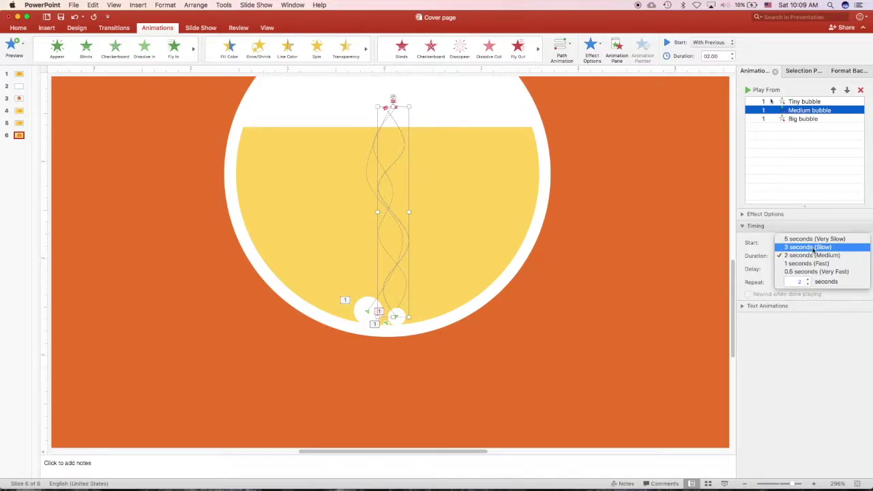
{"action": "left_click", "coordinate": [814, 248]}
{"action": "left_click", "coordinate": [809, 269]}
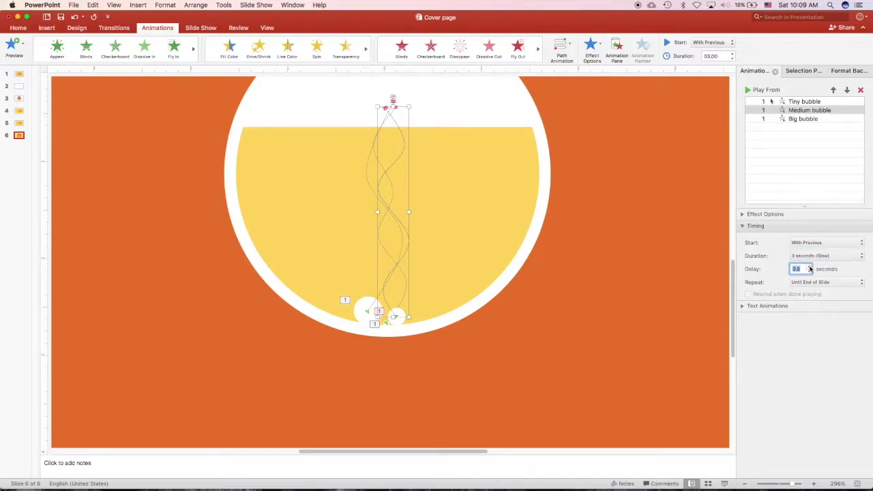
{"action": "left_click", "coordinate": [809, 120]}
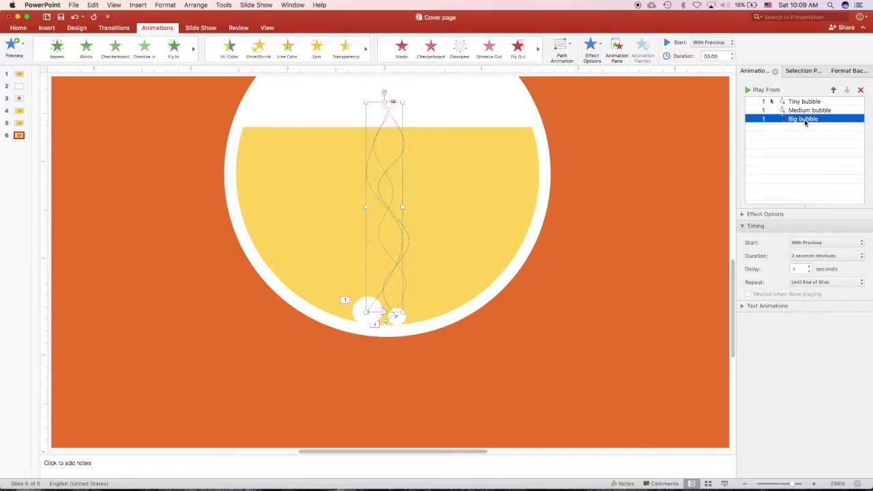
{"action": "left_click", "coordinate": [815, 256]}
{"action": "left_click", "coordinate": [813, 247]}
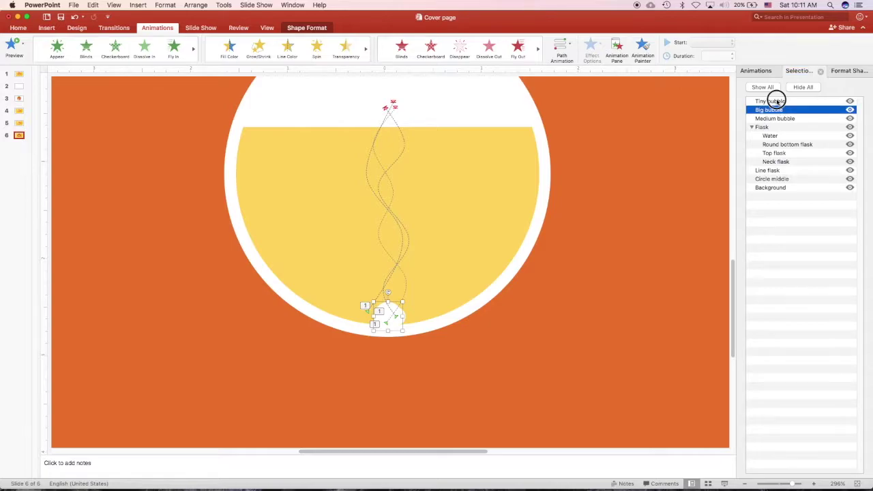
Step: Nudge the big bubble two steps left and drag its motion path to recentre it on the bubble
{"action": "left_click", "coordinate": [776, 101]}
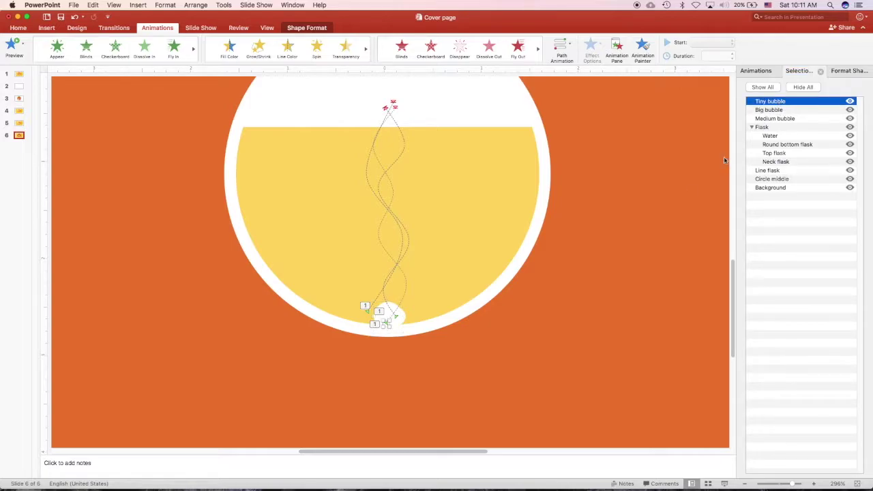
{"action": "left_click", "coordinate": [395, 315]}
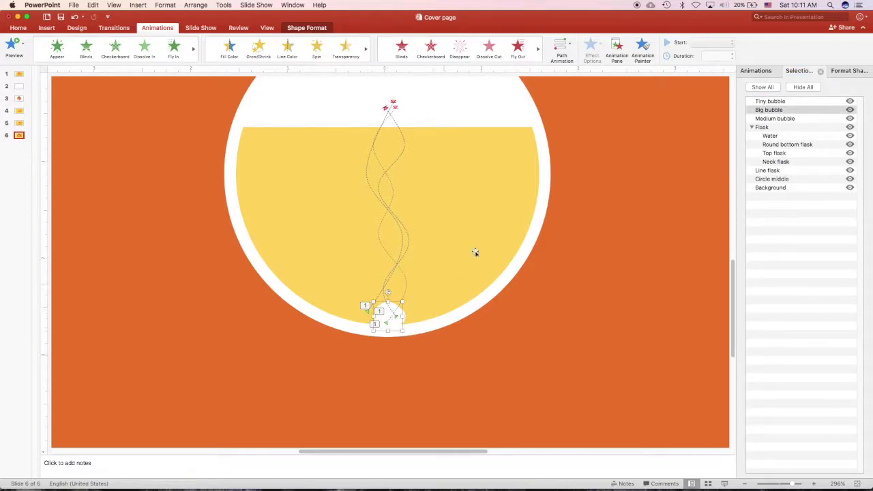
{"action": "key", "text": "Left"}
{"action": "key", "text": "Left"}
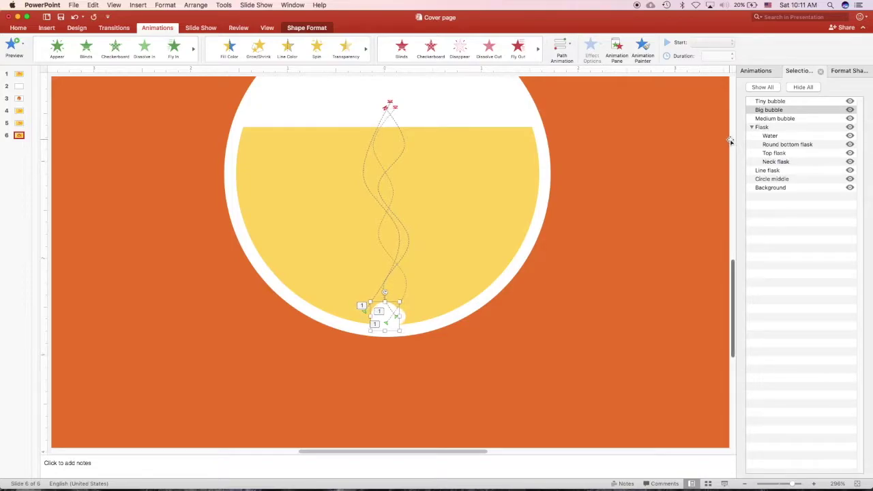
{"action": "key", "text": "Left"}
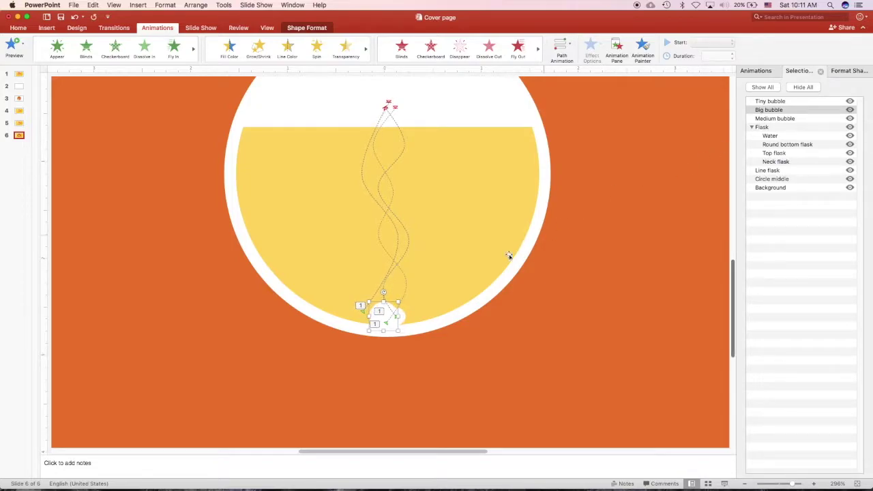
{"action": "left_click", "coordinate": [363, 312]}
{"action": "left_click_drag", "start_coordinate": [362, 313], "coordinate": [387, 316]}
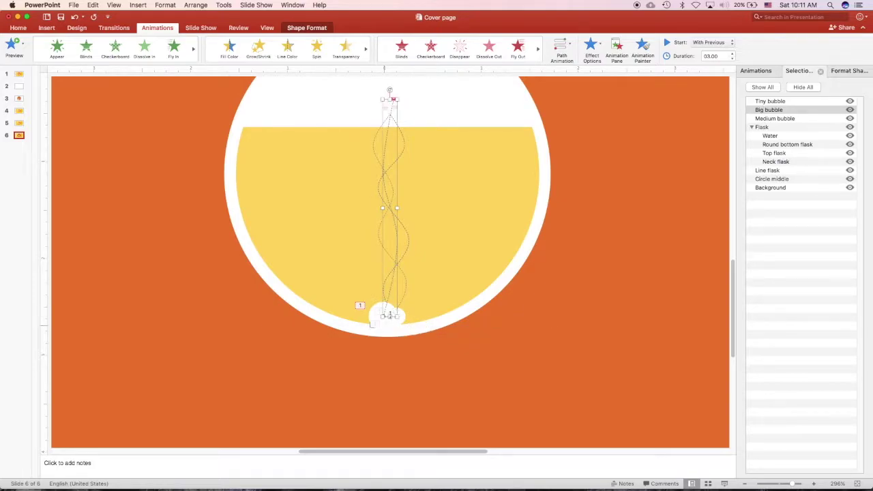